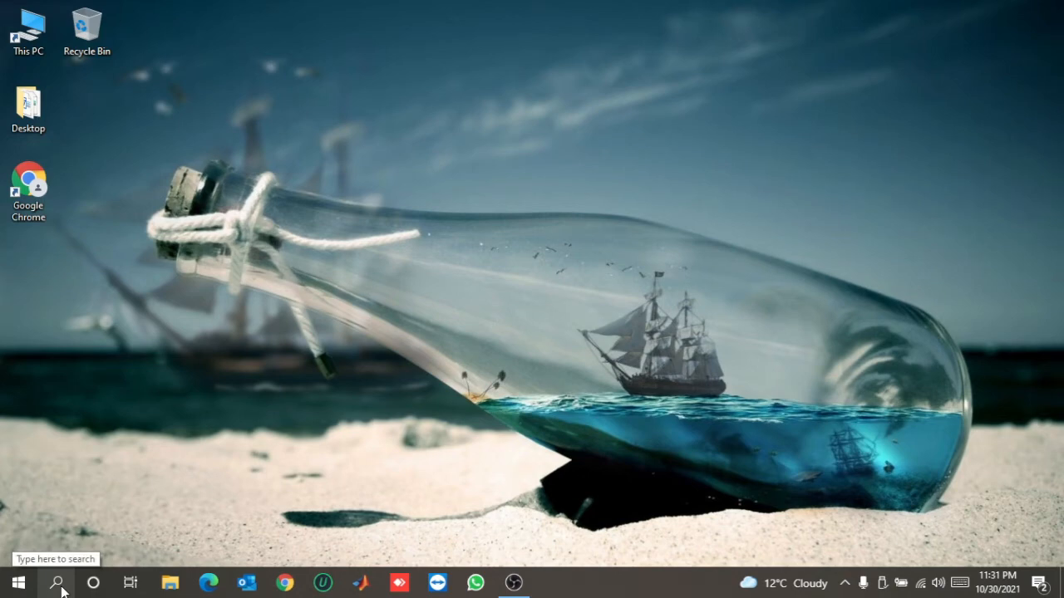
# Step: Open the BitLocker Drive Encryption settings in Control Panel
pyautogui.click(57, 583)
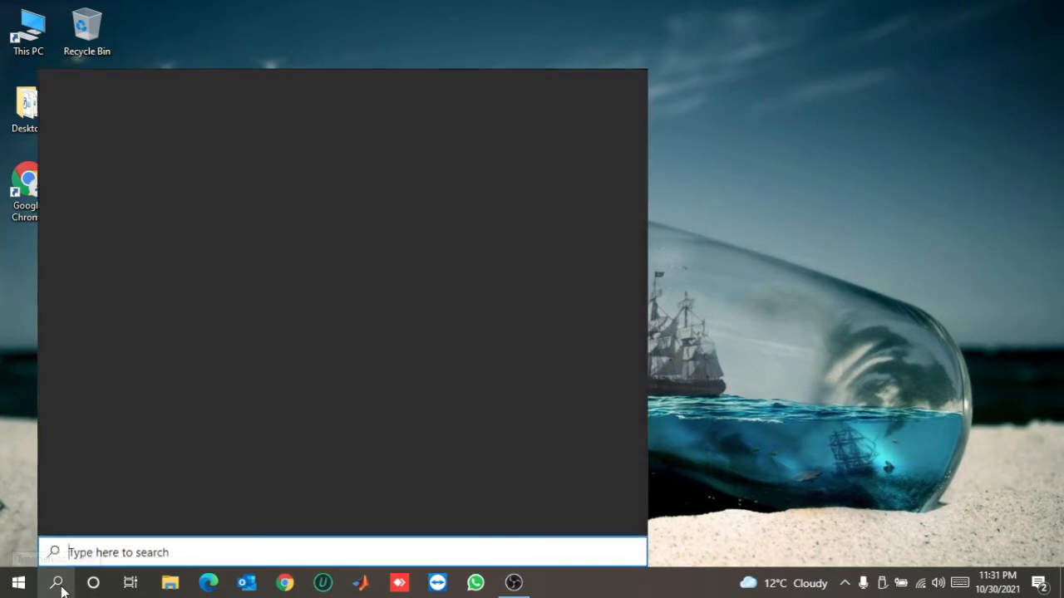
pyautogui.write('control')
pyautogui.press('Return')
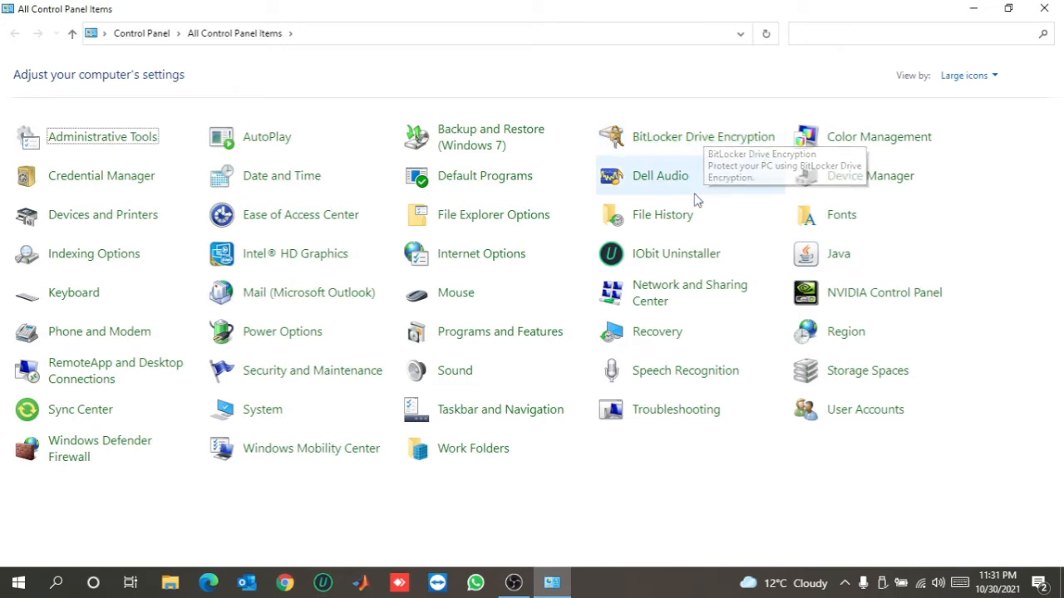
pyautogui.click(705, 143)
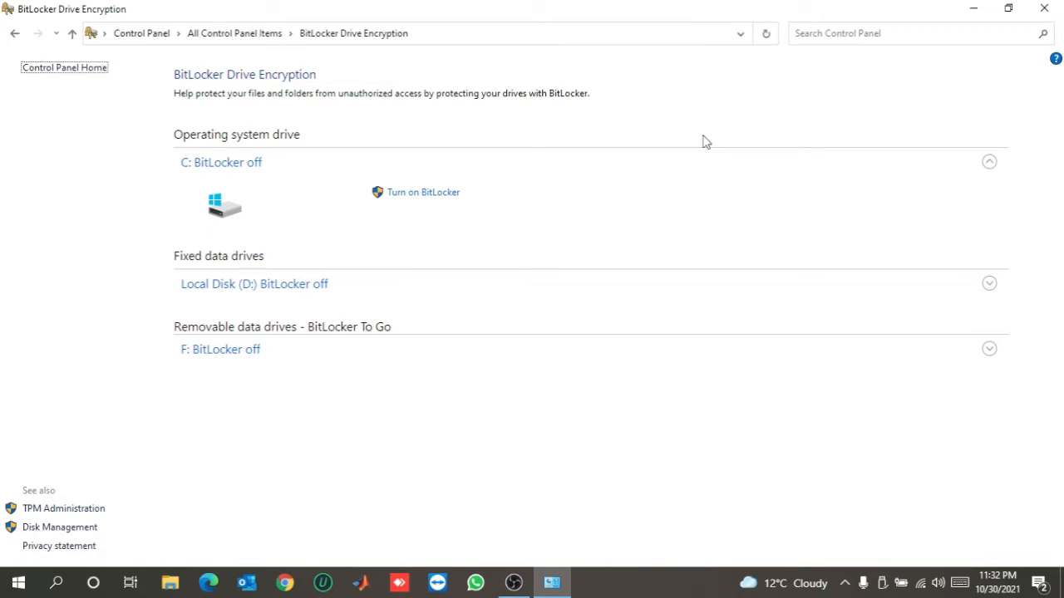
# Step: Look up USB Drive (F:) among the computer's drives in File Explorer, and return to the BitLocker settings
pyautogui.click(170, 582)
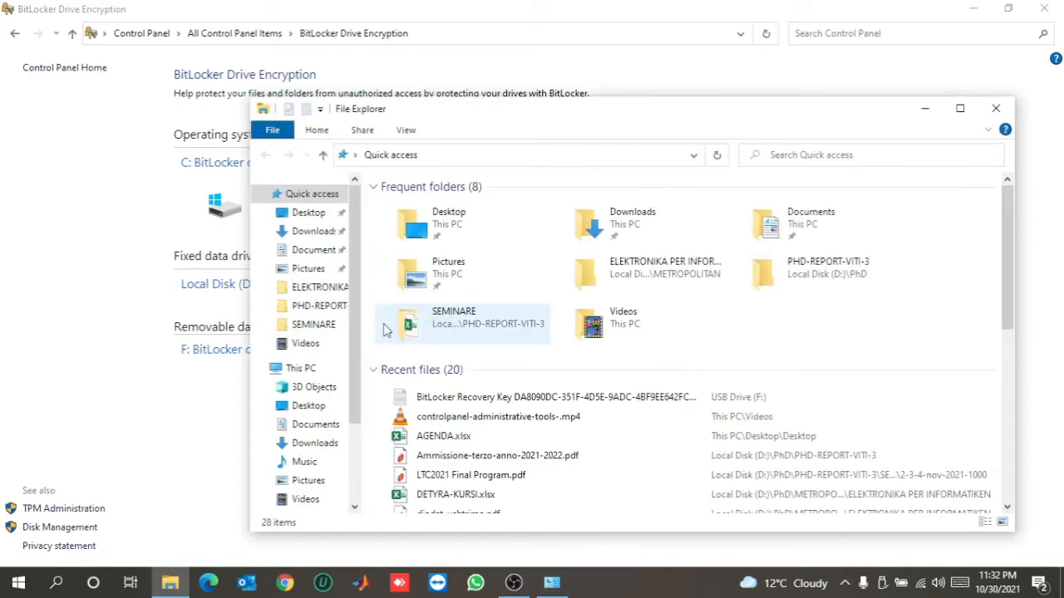
pyautogui.click(290, 404)
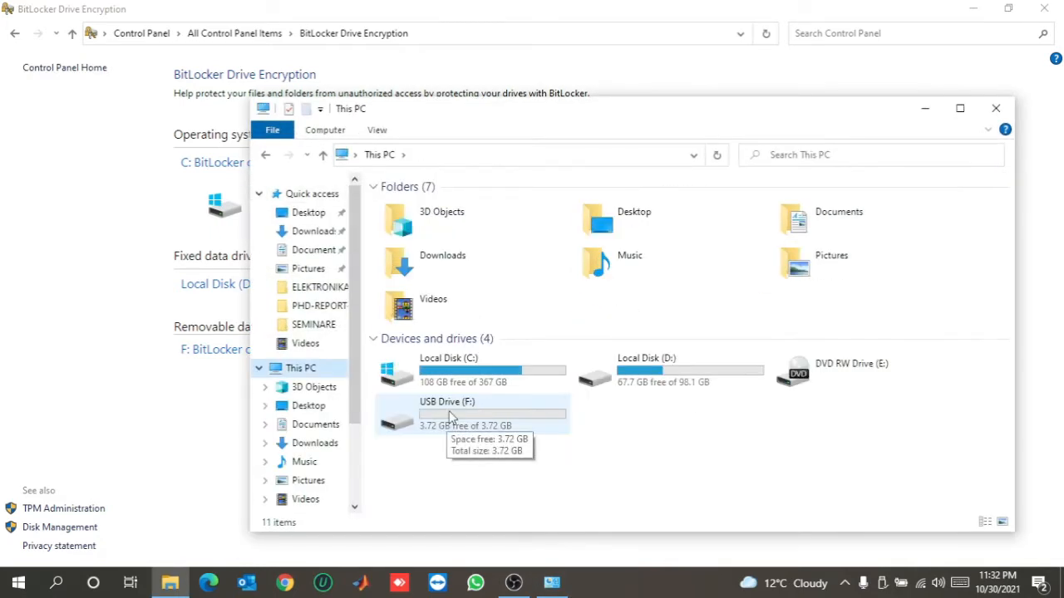
pyautogui.click(221, 363)
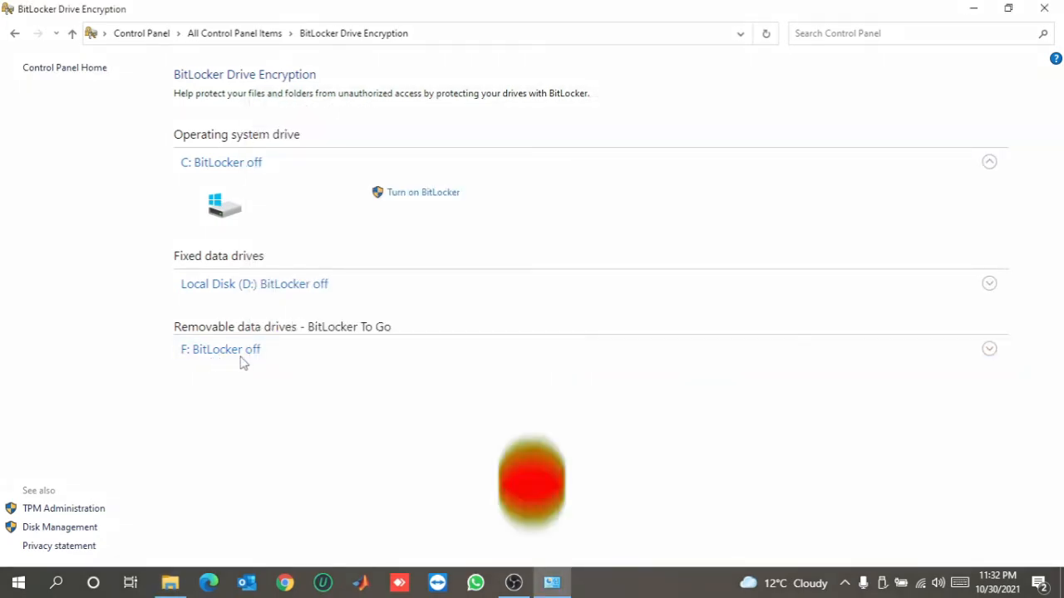
# Step: Turn on BitLocker for removable drive F: and choose to unlock it with a password
pyautogui.click(234, 358)
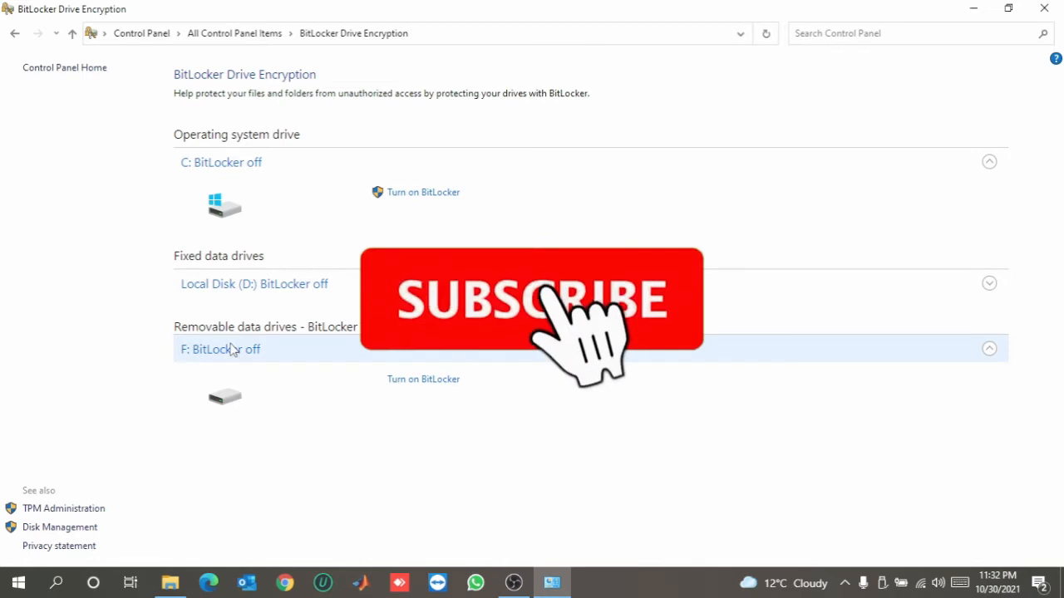
pyautogui.click(408, 383)
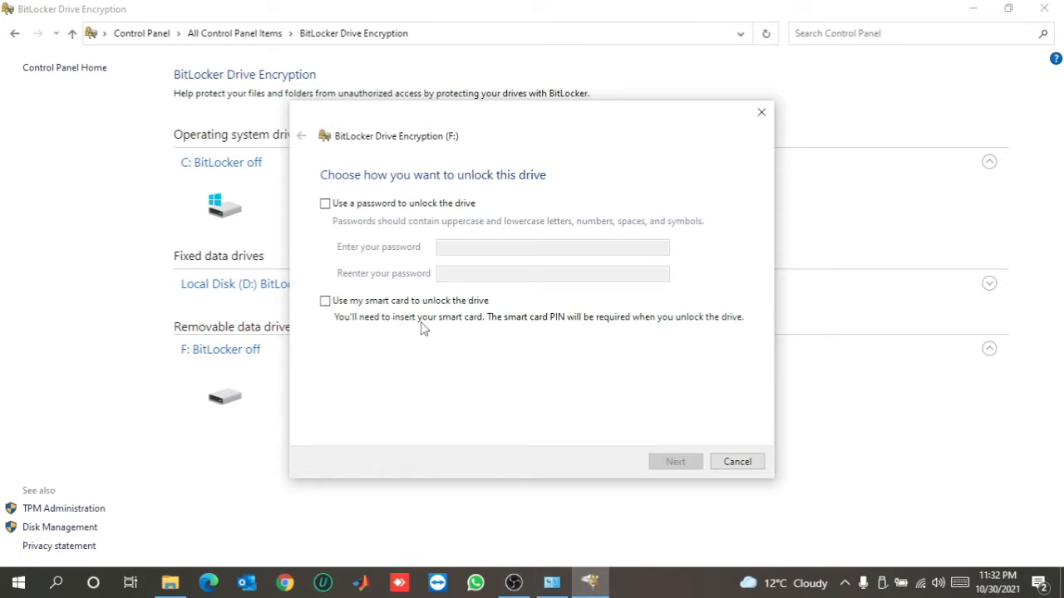
pyautogui.click(352, 205)
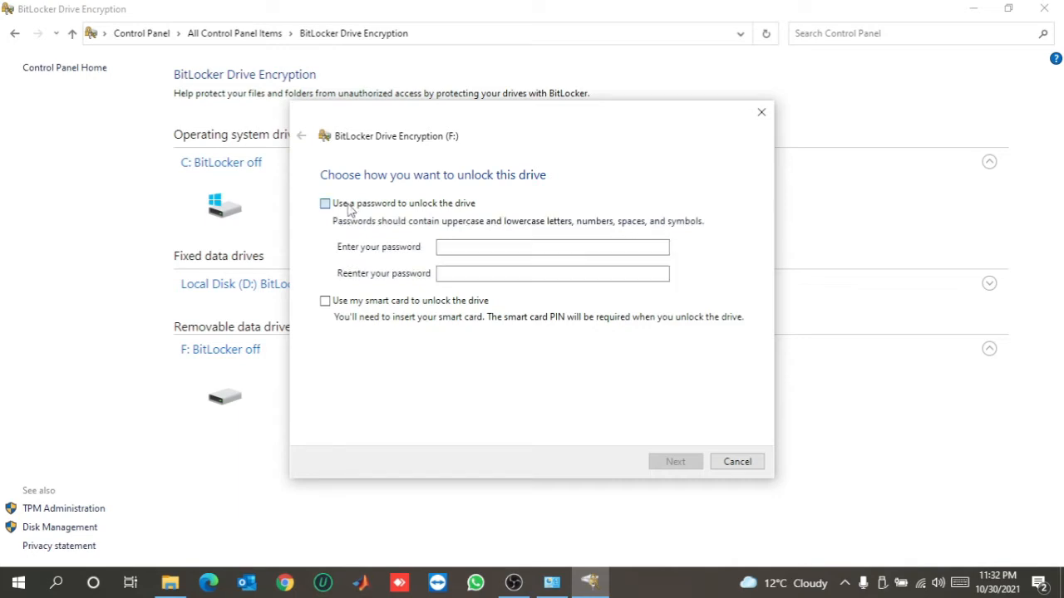
# Step: Try to set a five-character unlock password for drive F:, entering it in both password fields
pyautogui.click(480, 245)
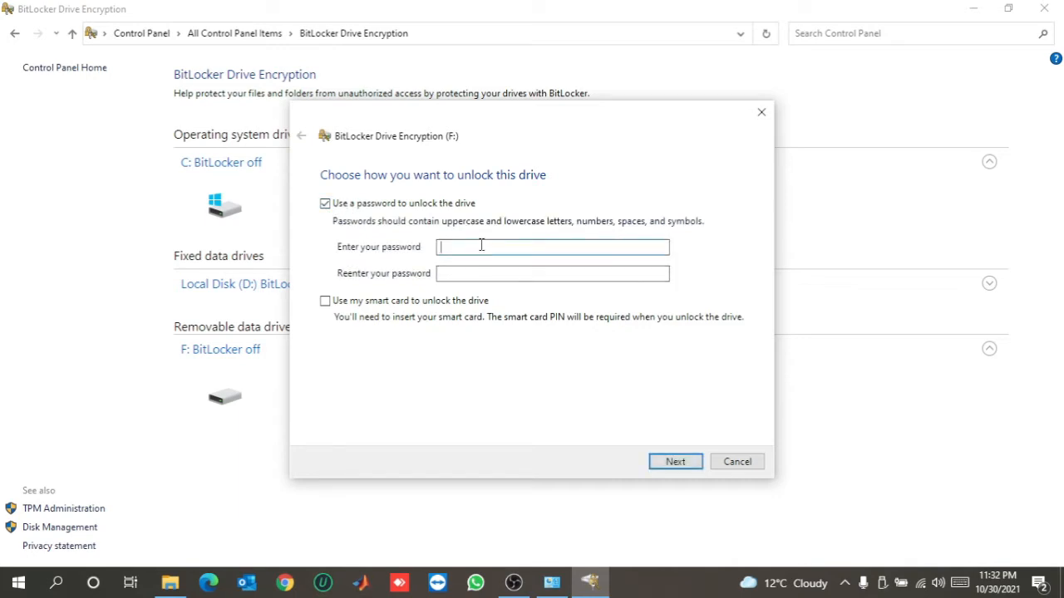
pyautogui.write('**************')
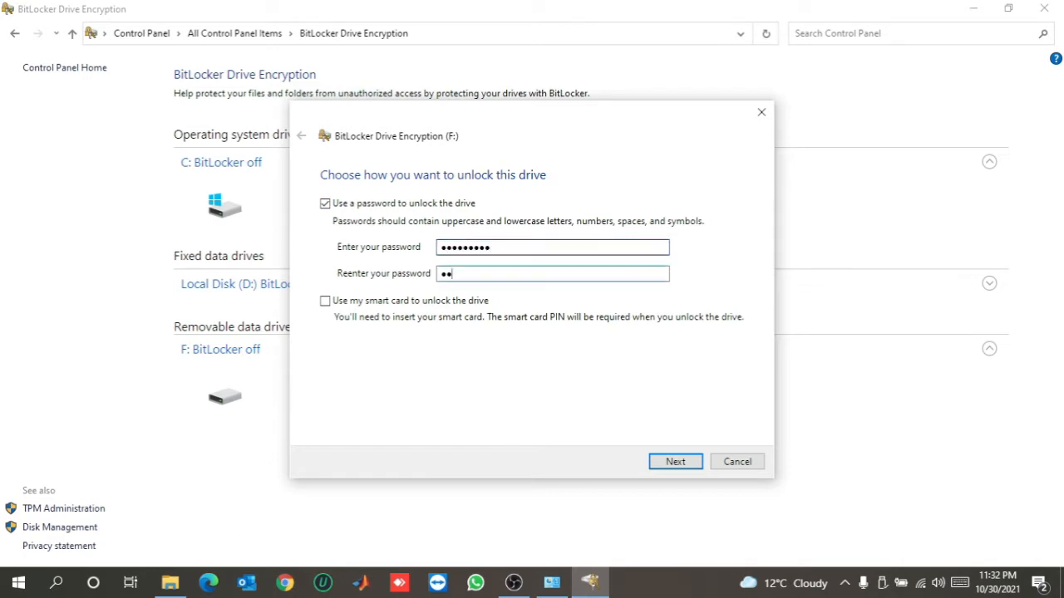
pyautogui.write('****')
pyautogui.press('BackSpace')
pyautogui.press('BackSpace')
pyautogui.press('BackSpace')
pyautogui.press('BackSpace')
pyautogui.press('BackSpace')
pyautogui.press('BackSpace')
pyautogui.press('BackSpace')
pyautogui.press('BackSpace')
pyautogui.press('BackSpace')
pyautogui.write('*****')
pyautogui.doubleClick(505, 247)
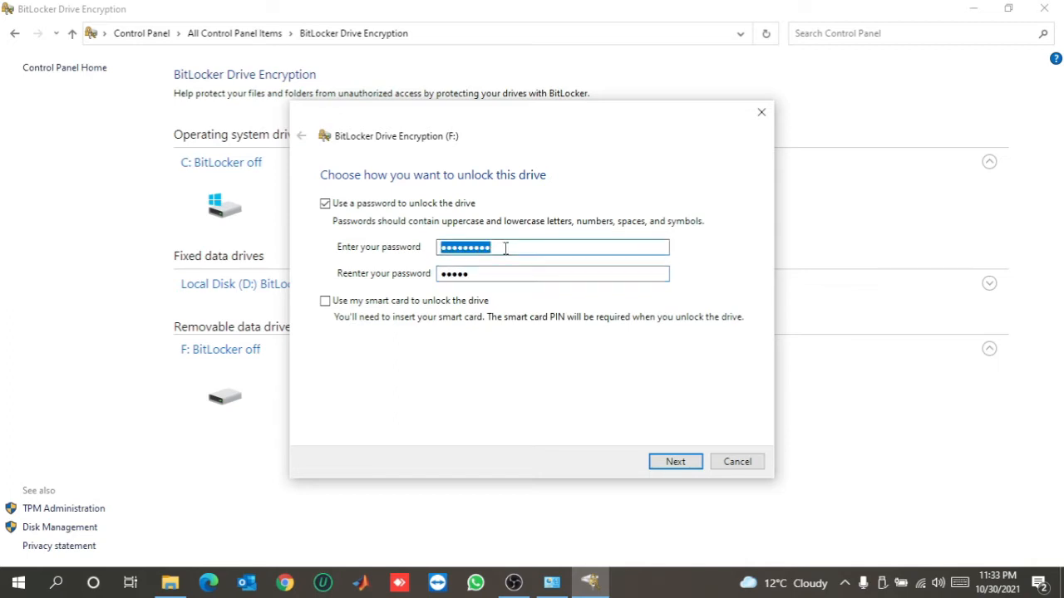
pyautogui.write('*****')
pyautogui.click(674, 462)
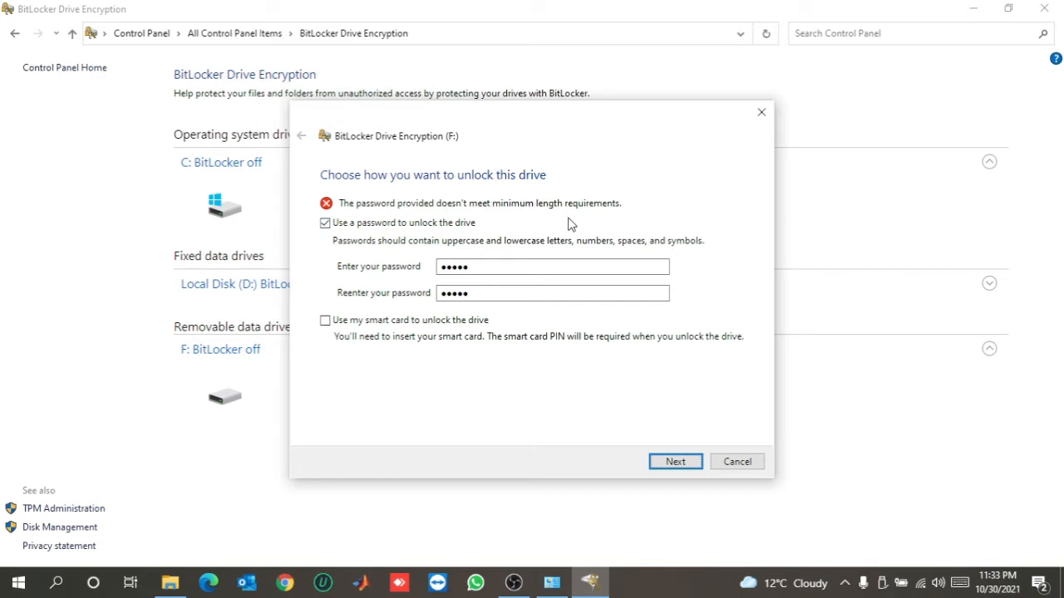
# Step: Enter a longer, nine-character unlock password in both password fields and continue to the recovery key backup
pyautogui.click(507, 271)
pyautogui.doubleClick(488, 267)
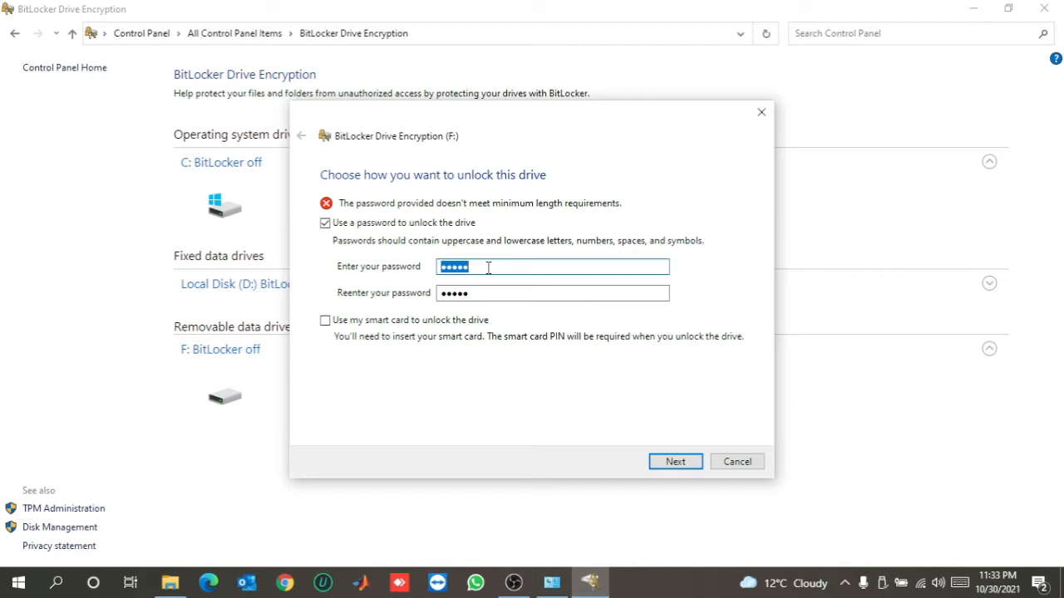
pyautogui.write('•••••••••')
pyautogui.press('Tab')
pyautogui.write('•••••••••')
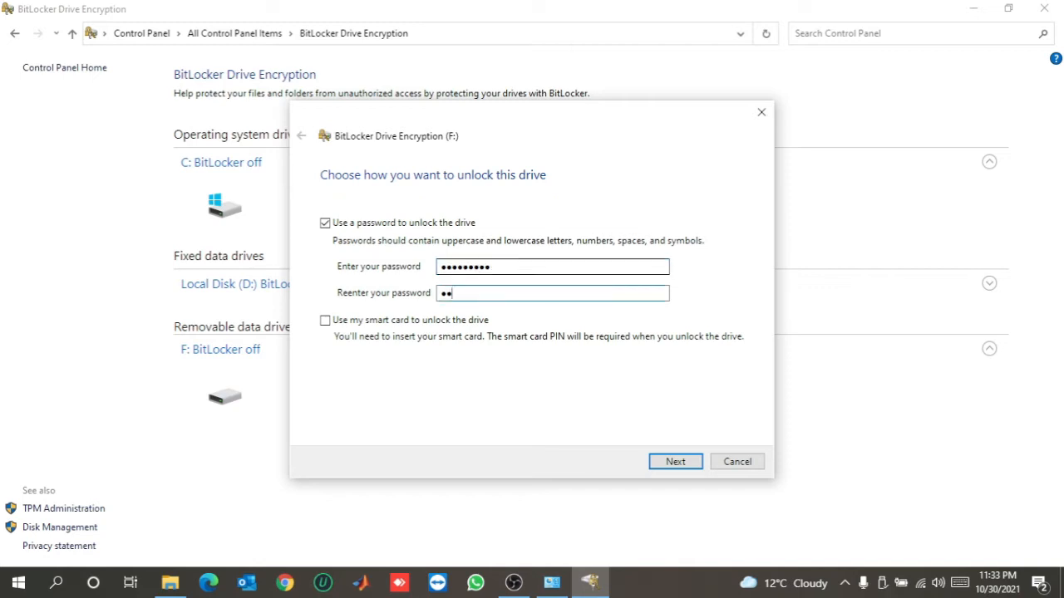
pyautogui.click(680, 462)
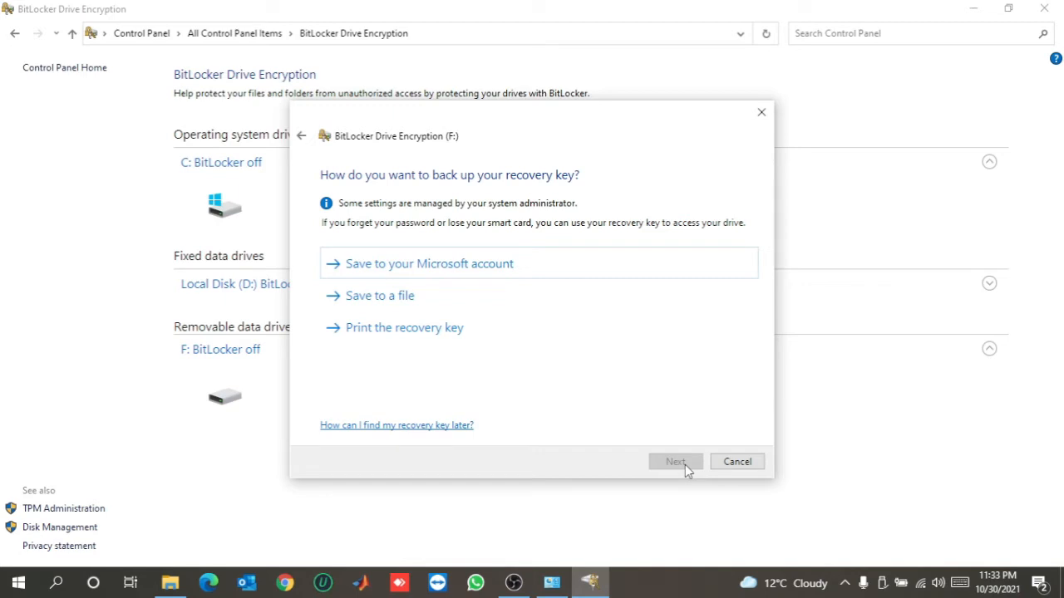
# Step: Back up the BitLocker recovery key as a text file on the Desktop and continue the setup
pyautogui.click(405, 299)
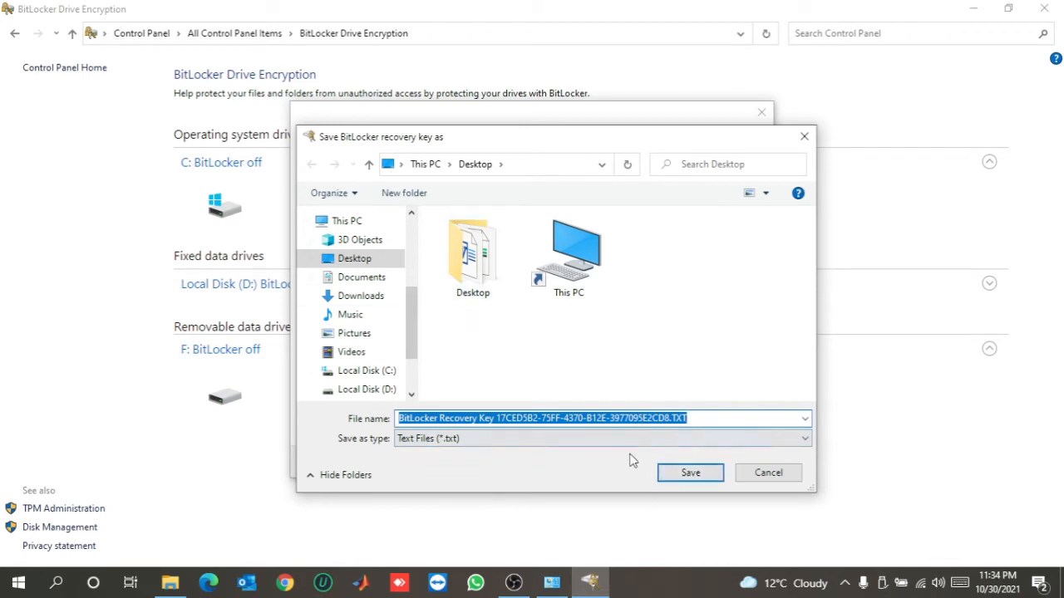
pyautogui.click(688, 473)
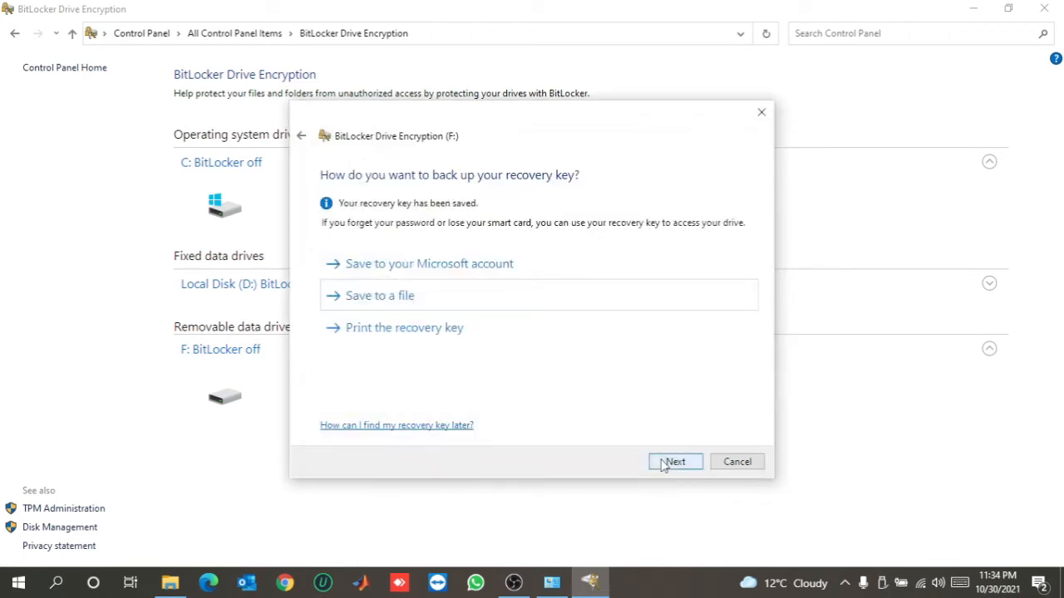
pyautogui.click(663, 466)
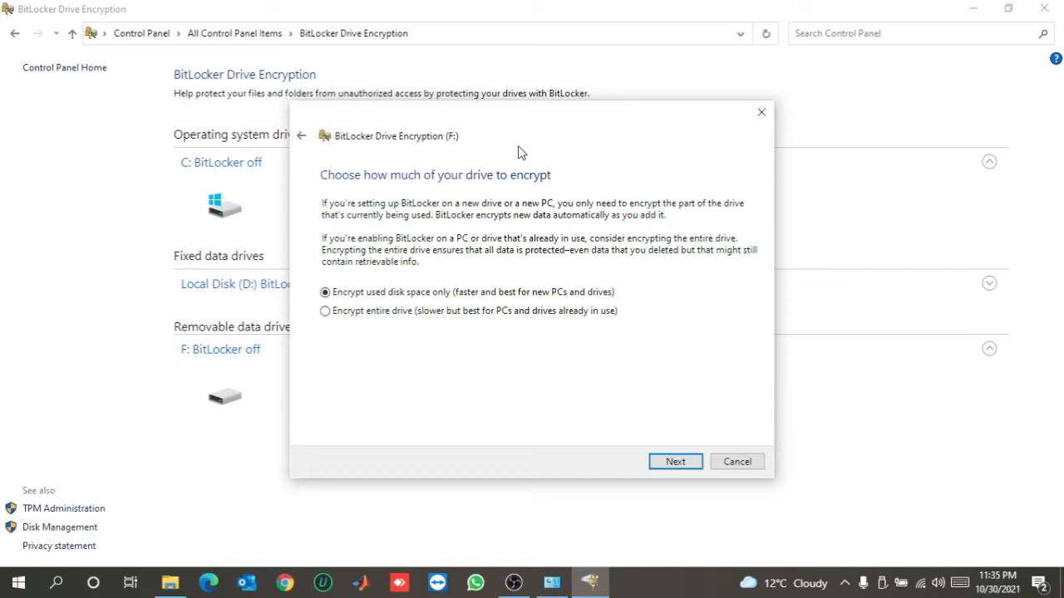
# Step: Encrypt only the used disk space of drive F: in Compatible mode and close the completion dialog
pyautogui.click(661, 462)
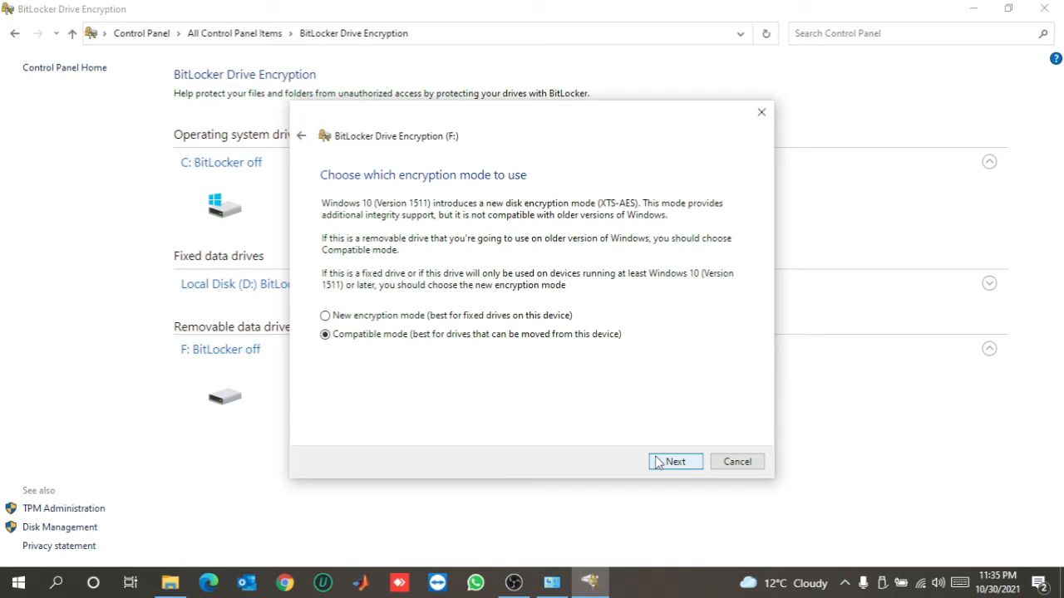
pyautogui.click(674, 462)
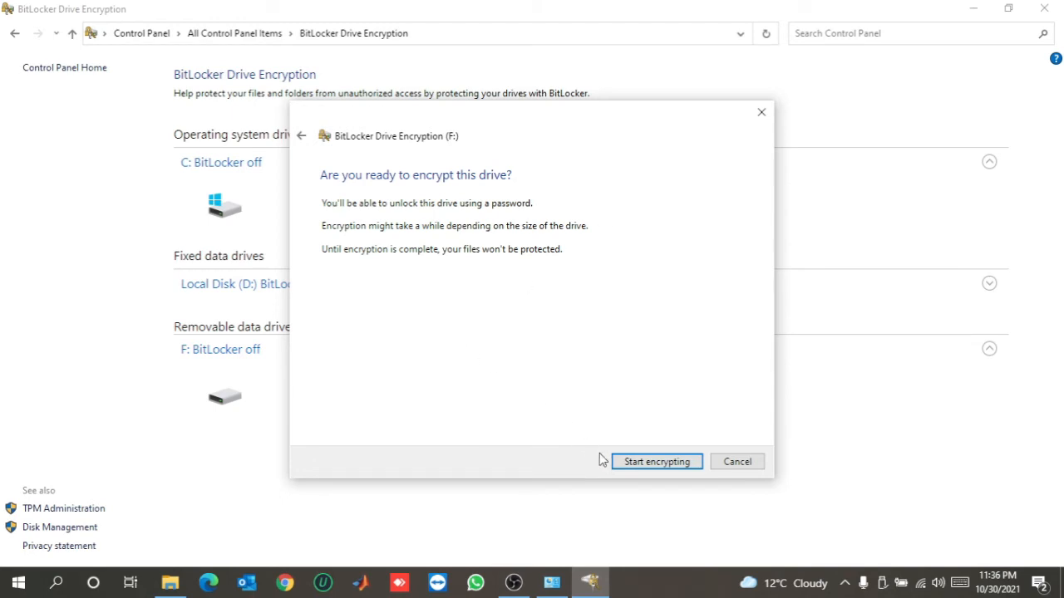
pyautogui.click(636, 464)
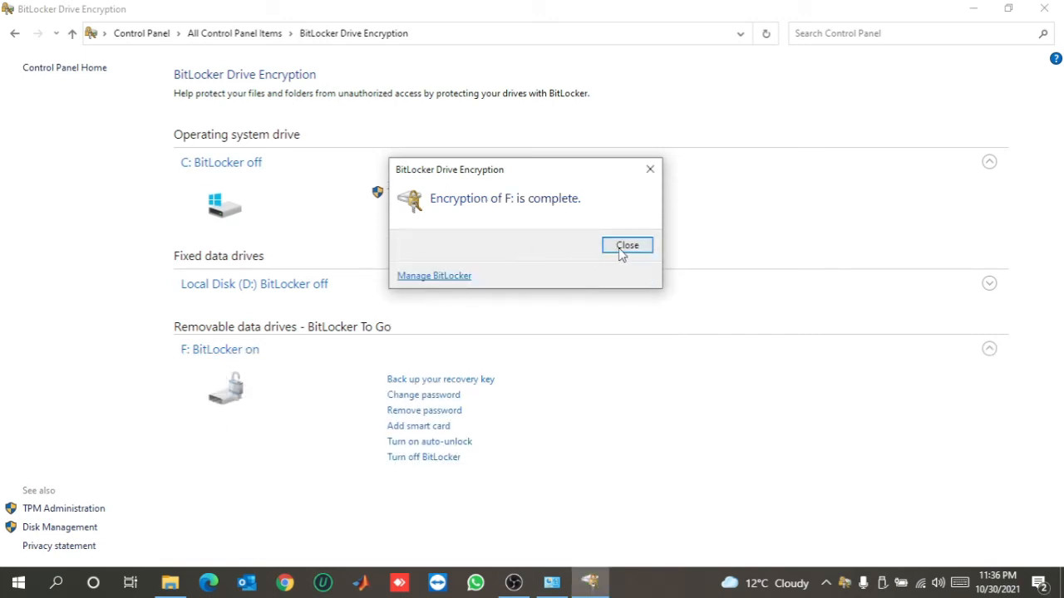
pyautogui.click(624, 251)
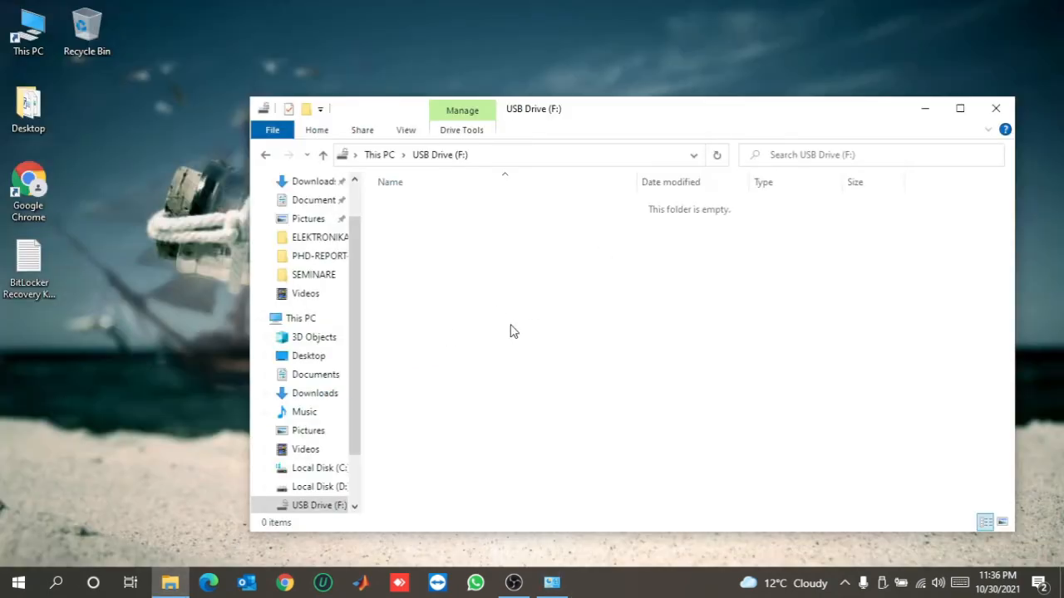
# Step: Check the BitLocker lock icon of USB Drive (F:) in the This PC drive overview
pyautogui.click(304, 319)
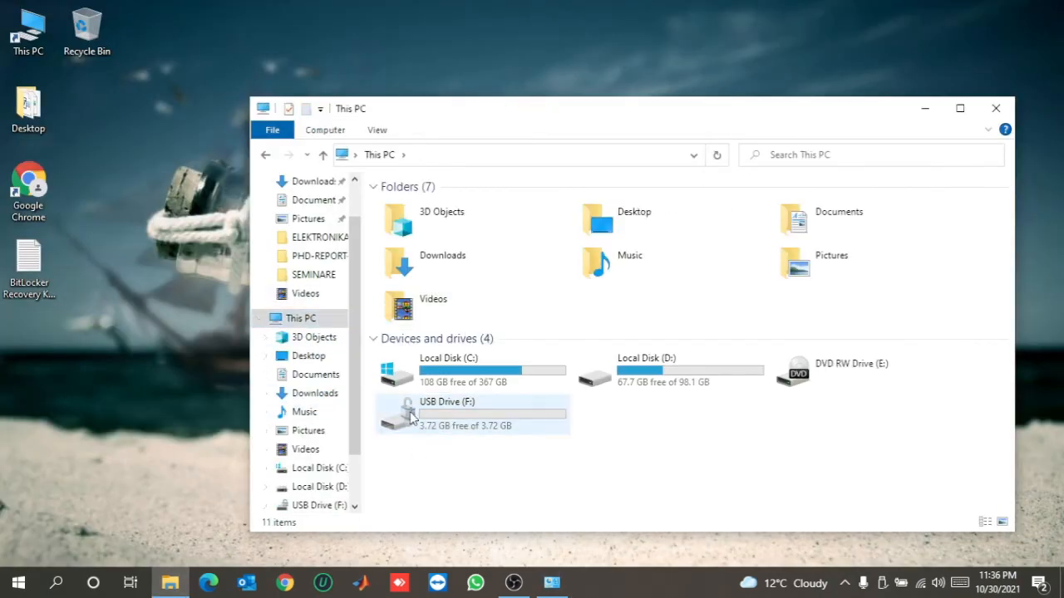
pyautogui.click(412, 415)
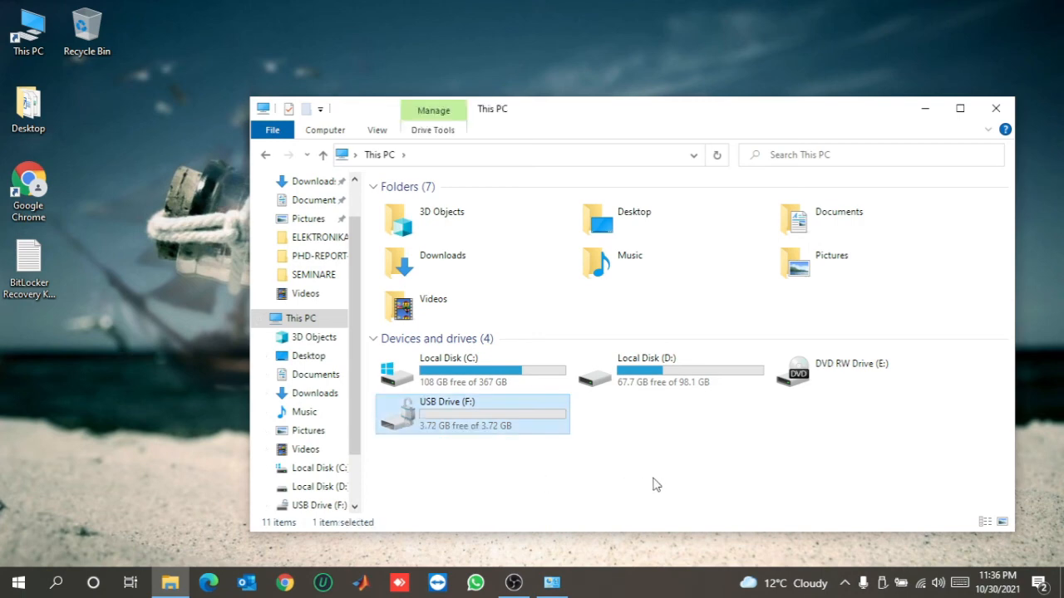
pyautogui.click(653, 479)
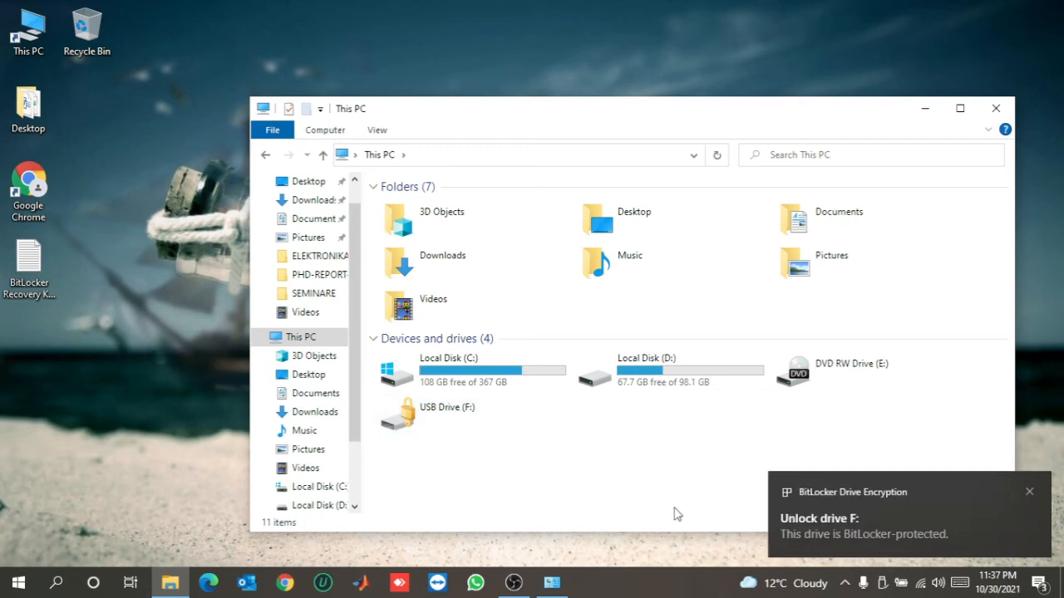
# Step: Open the locked USB Drive (F:), show the additional unlock options, and unlock it with the drive password
pyautogui.doubleClick(442, 417)
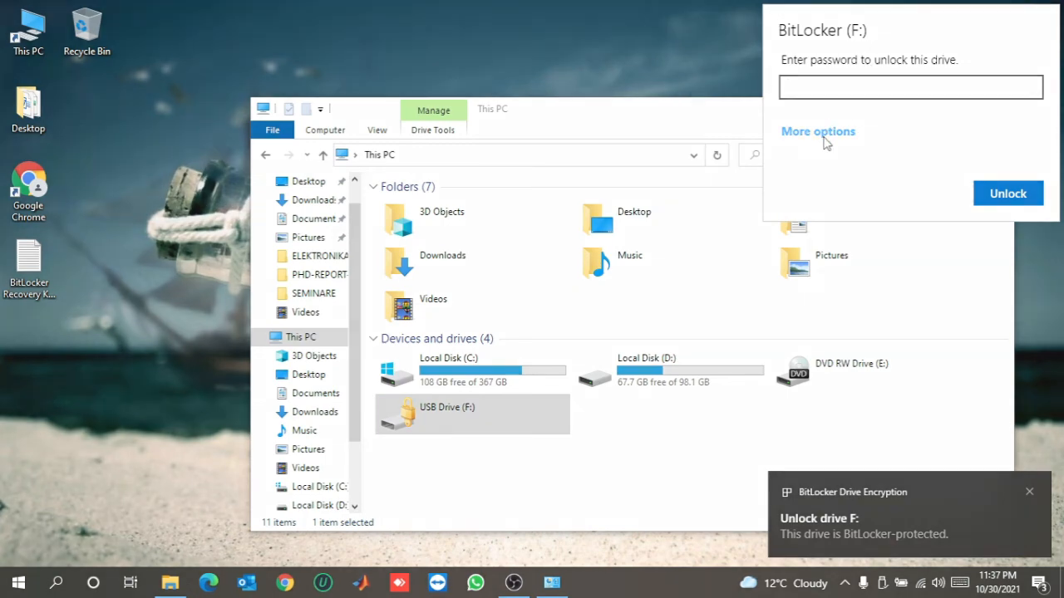
pyautogui.click(823, 131)
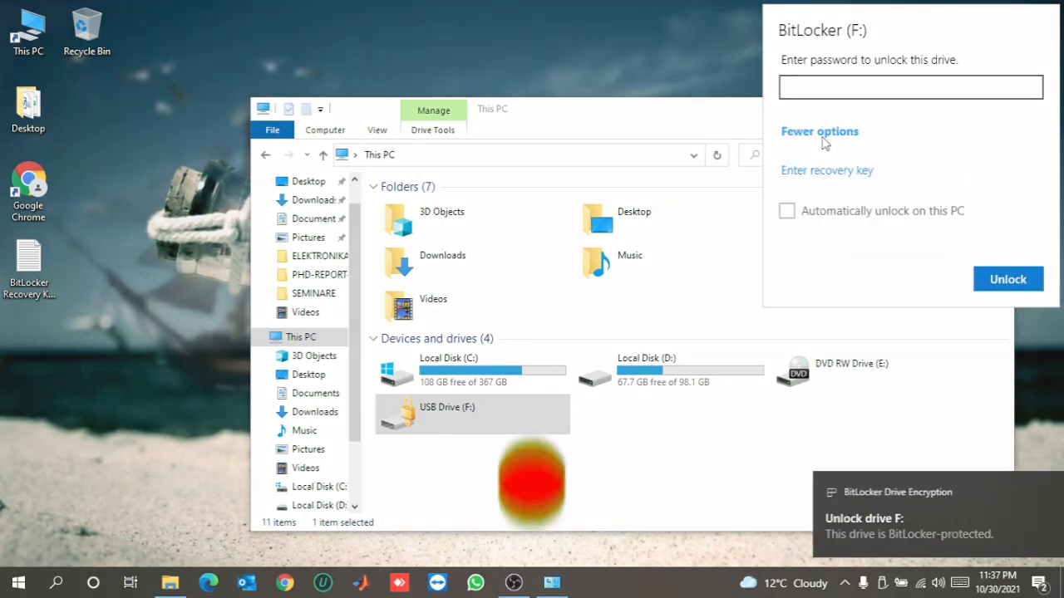
pyautogui.click(826, 134)
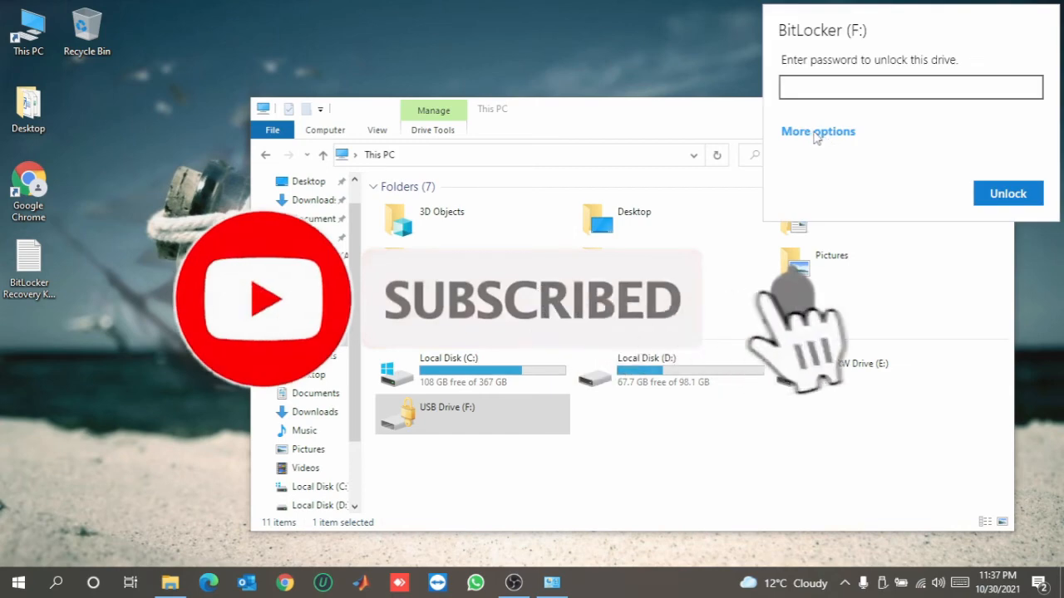
pyautogui.click(827, 133)
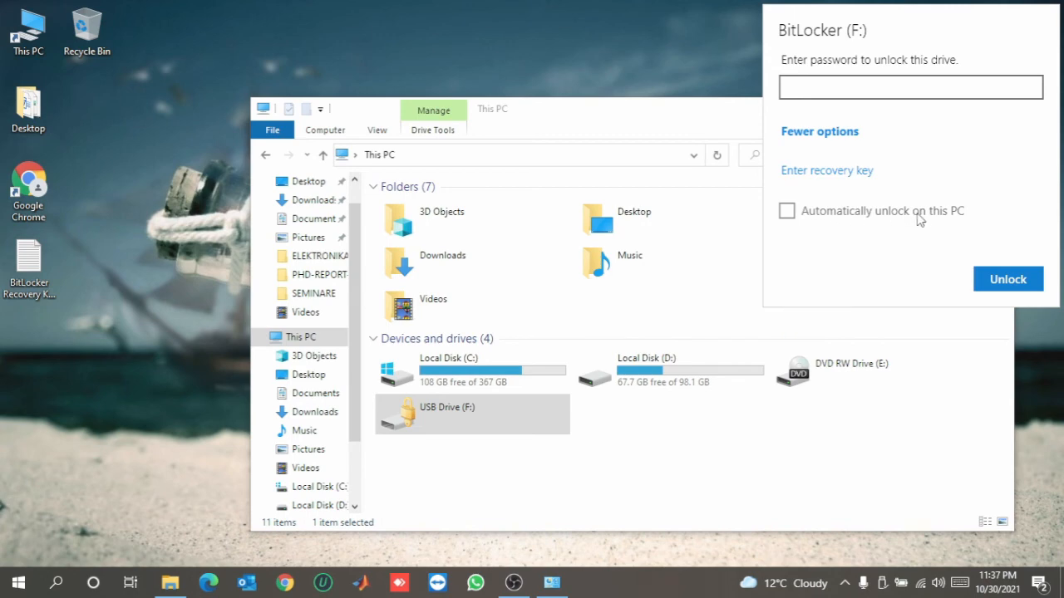
pyautogui.click(953, 215)
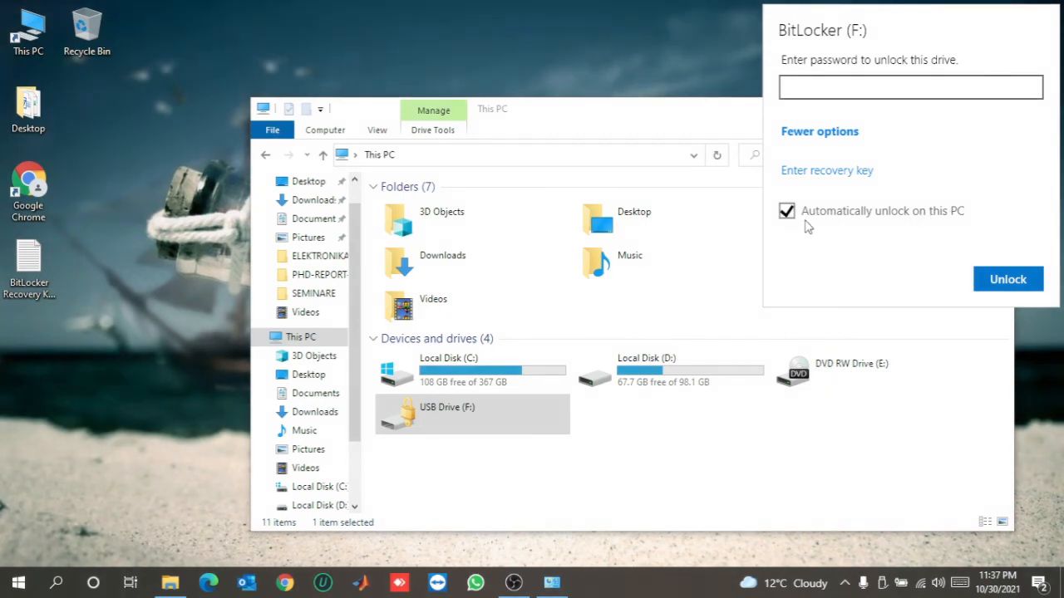
pyautogui.click(831, 88)
pyautogui.click(786, 211)
pyautogui.write('•••••')
pyautogui.click(1001, 283)
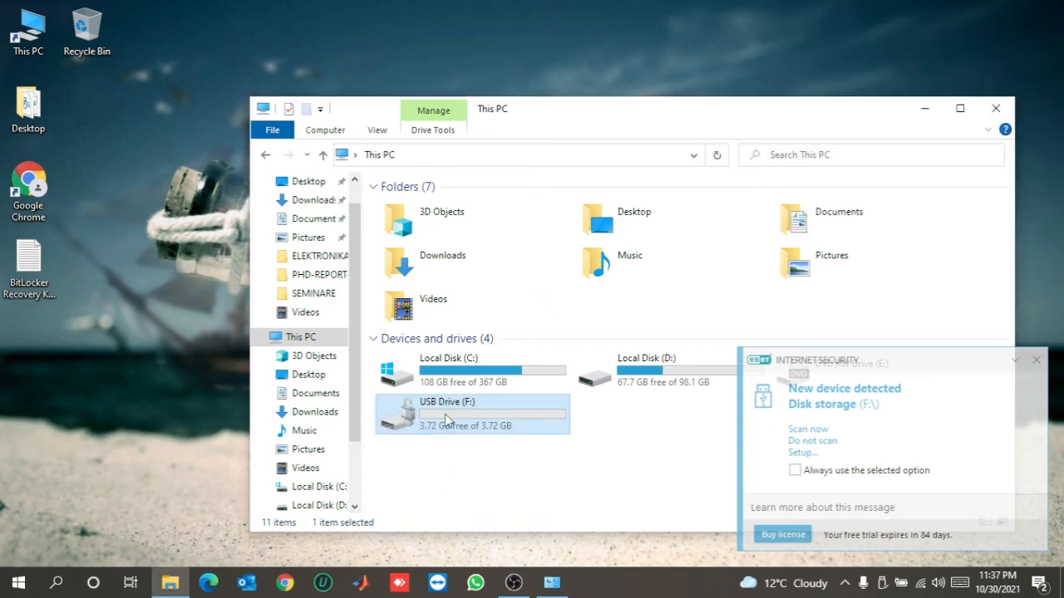
# Step: Open the unlocked USB Drive (F:) and copy the BitLocker recovery key file from the Desktop into it
pyautogui.doubleClick(450, 422)
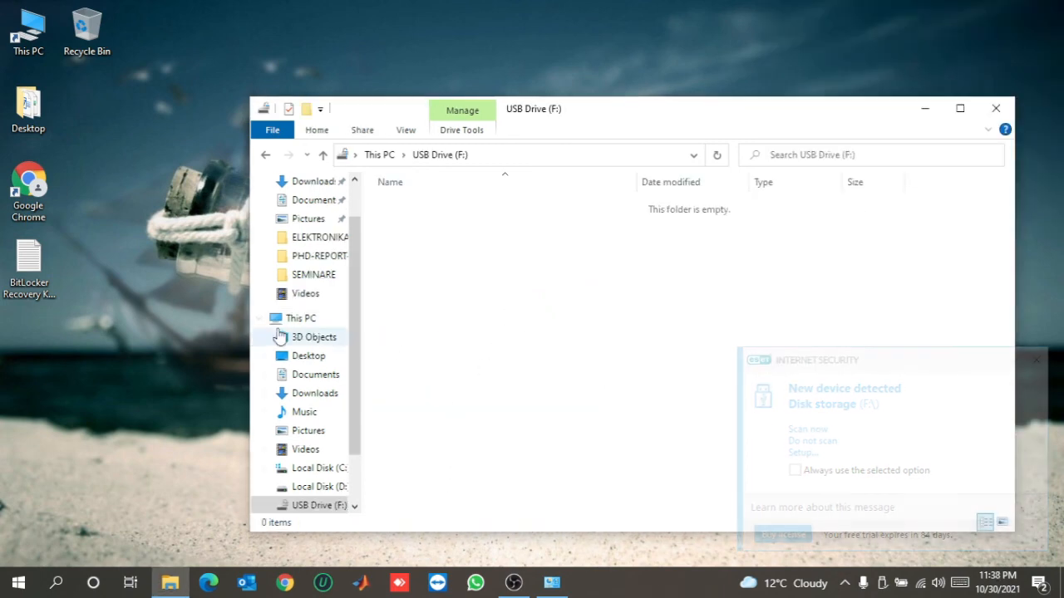
pyautogui.moveTo(49, 261); pyautogui.dragTo(474, 290)
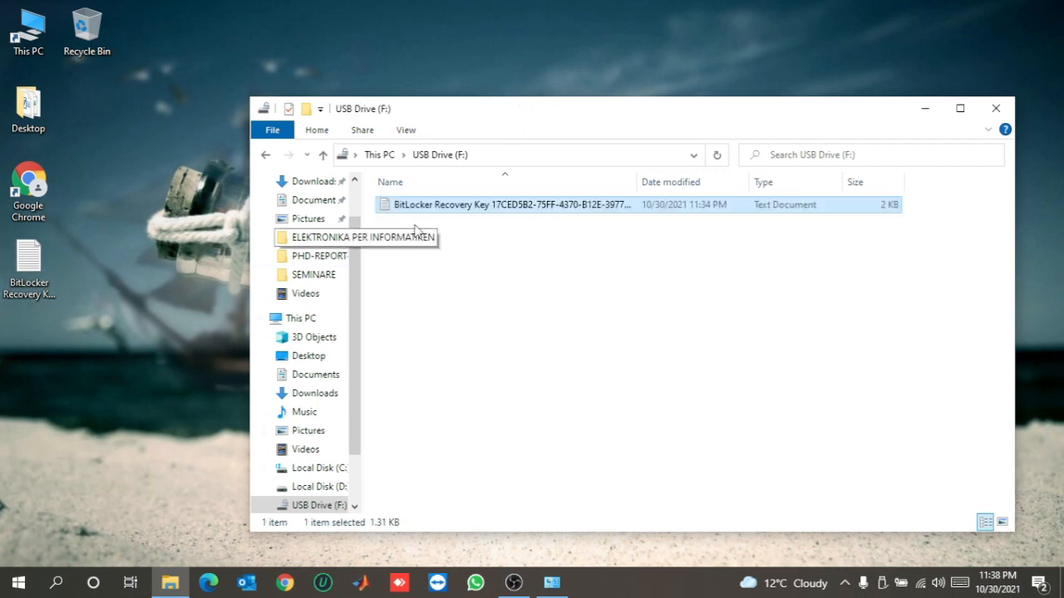
# Step: Examine the identifier and recovery key in the text file copied to USB Drive (F:), and close the file
pyautogui.doubleClick(494, 210)
pyautogui.moveTo(154, 255); pyautogui.dragTo(629, 255)
pyautogui.moveTo(159, 169); pyautogui.dragTo(571, 186)
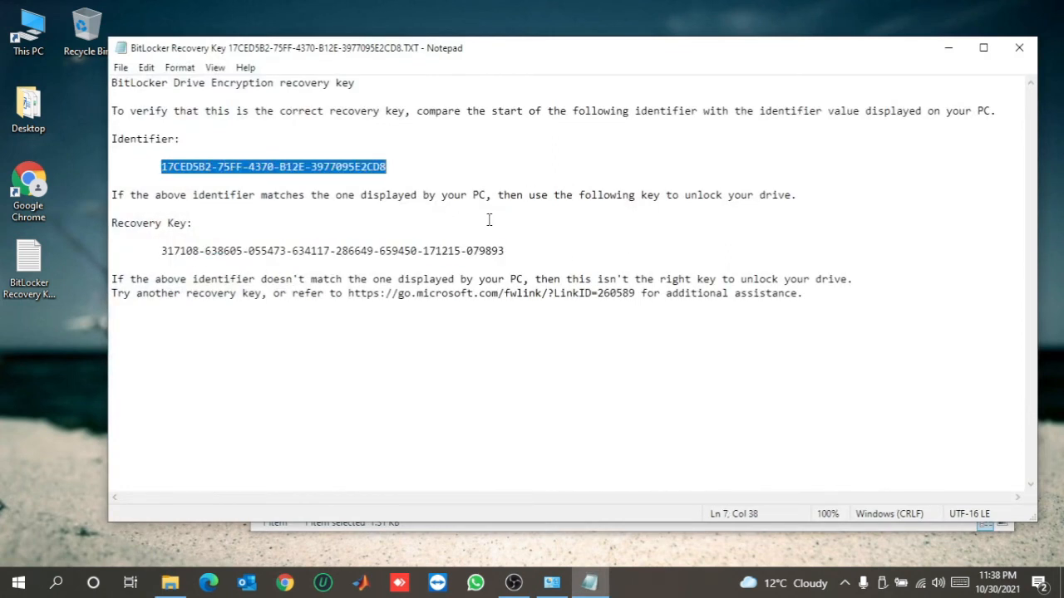
pyautogui.click(408, 249)
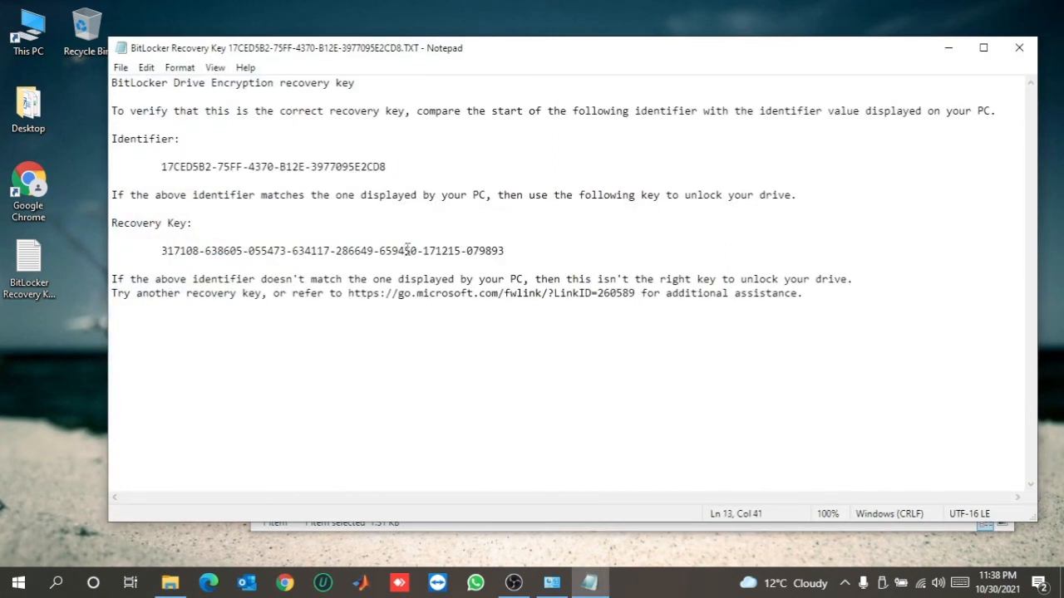
pyautogui.click(1018, 48)
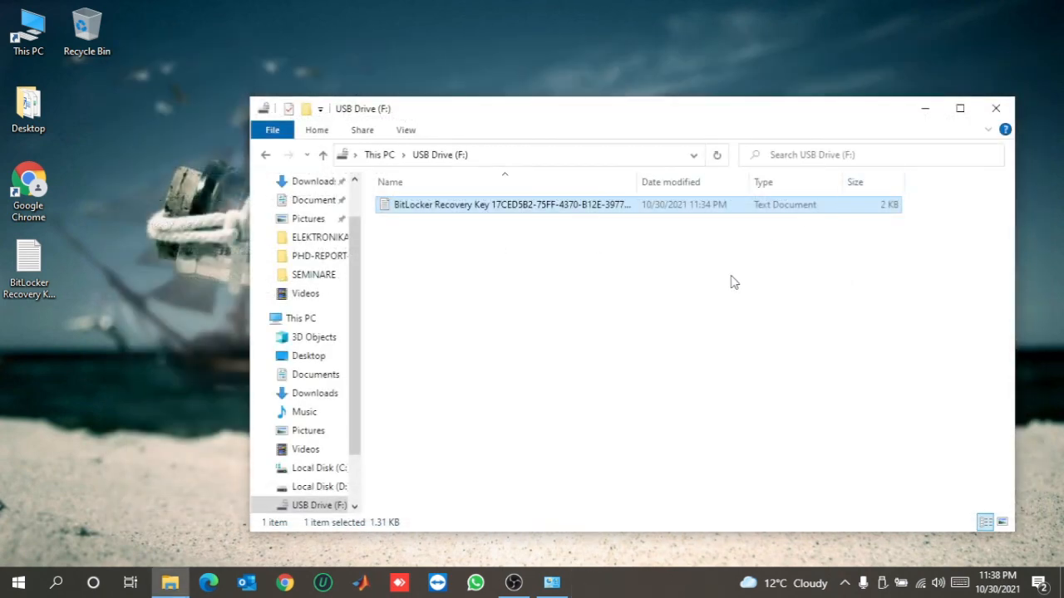